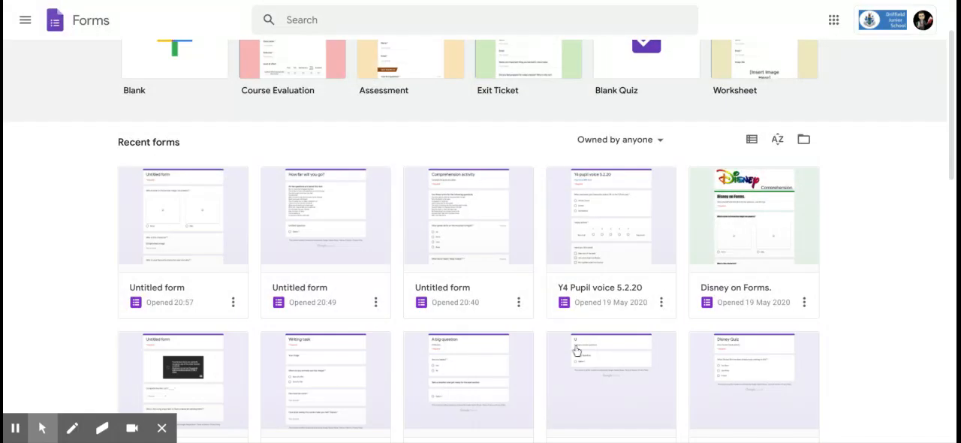
pyautogui.click(661, 148)
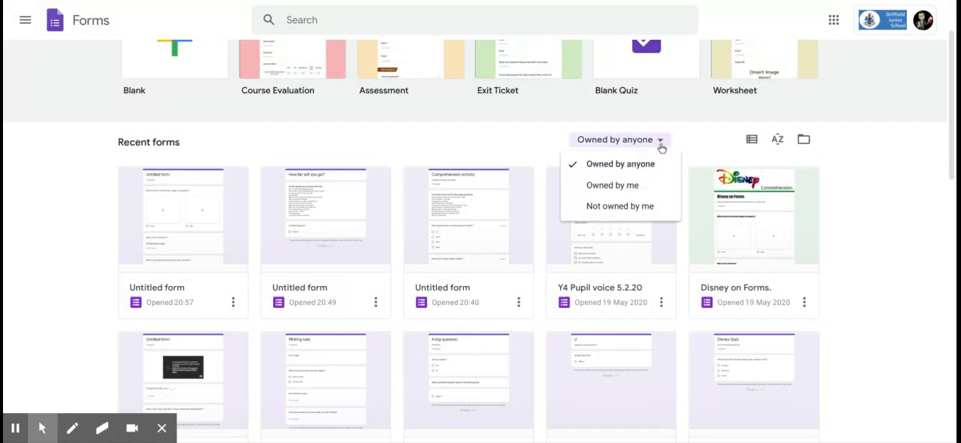
pyautogui.click(686, 140)
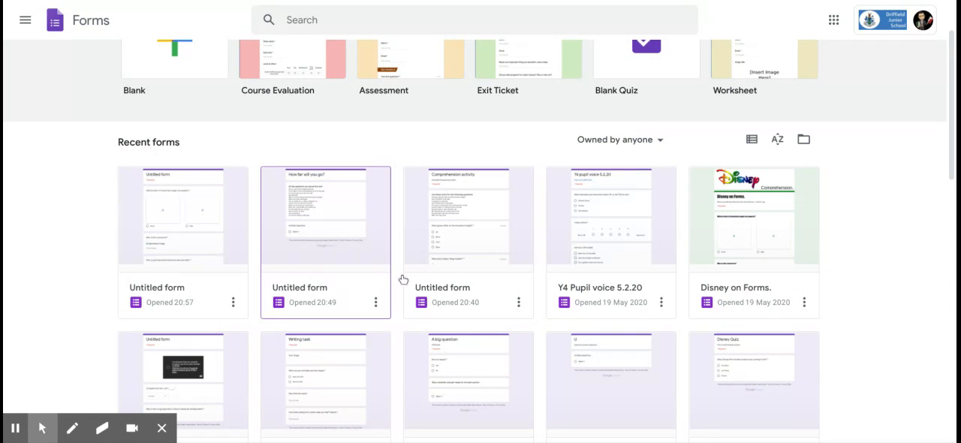
# Open the existing "Disney on Forms." form from the recent forms to view it and its additional options.
pyautogui.scroll(1, 661, 273)
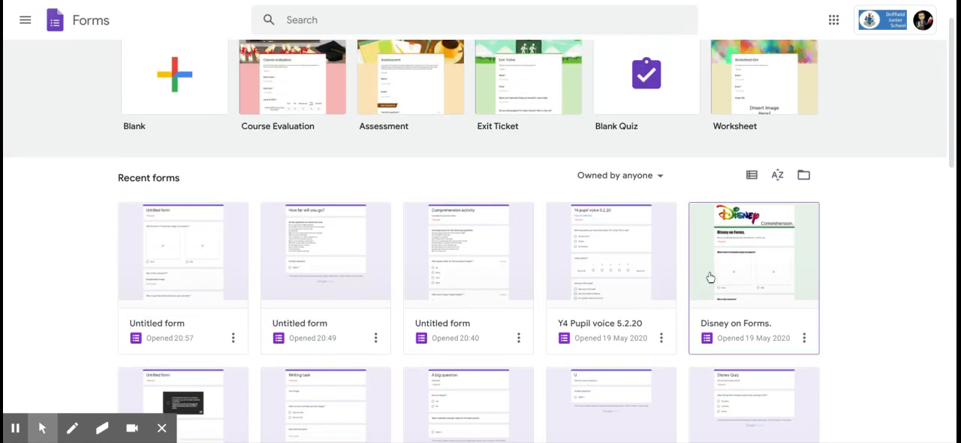
pyautogui.click(764, 274)
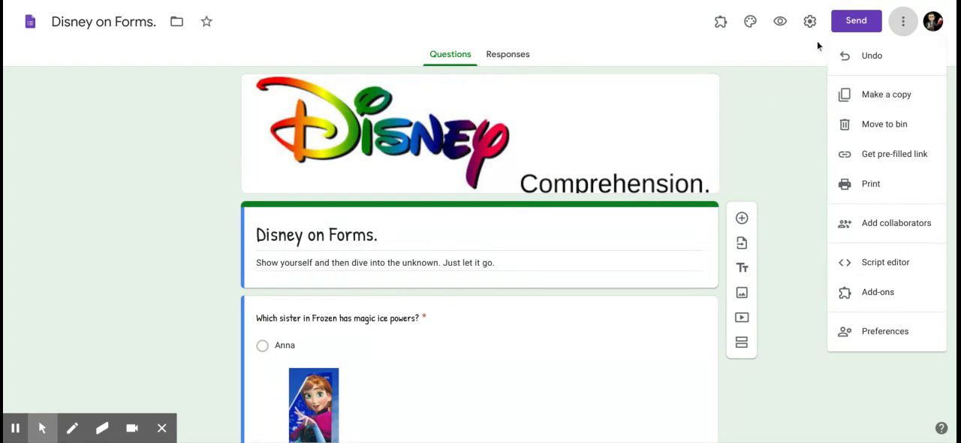
pyautogui.click(781, 128)
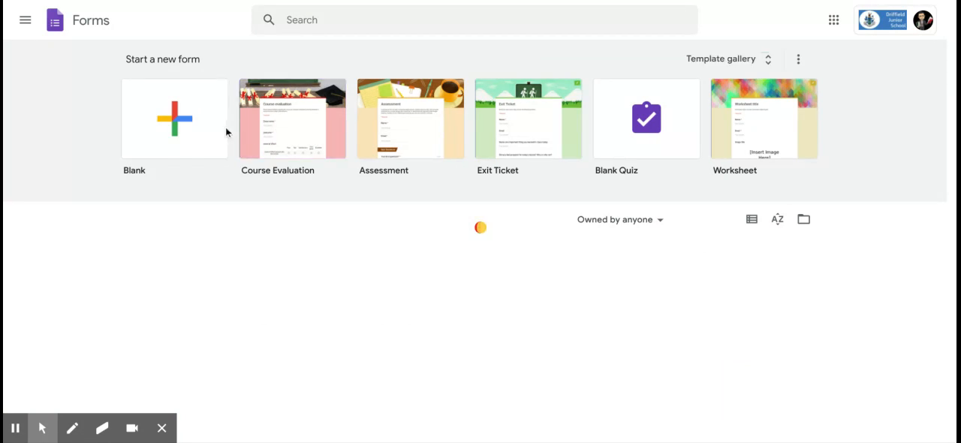
# Create a blank form and choose "Disney on Forms." as the source for importing questions.
pyautogui.click(187, 126)
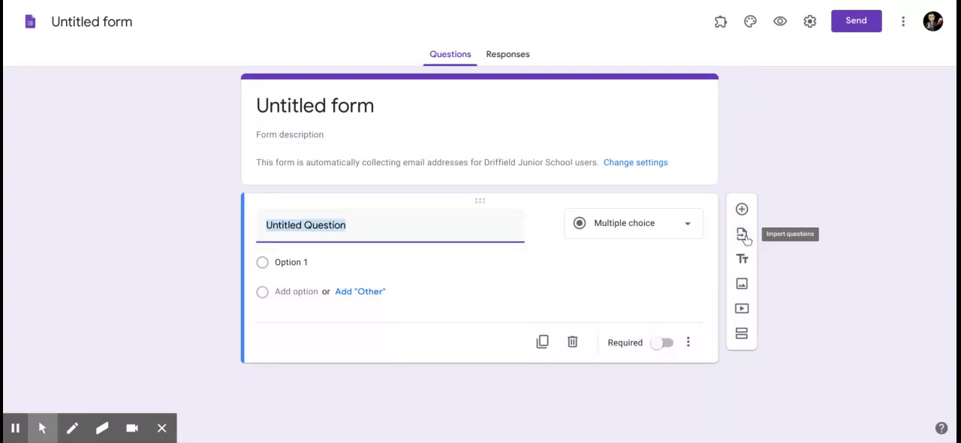
pyautogui.click(742, 238)
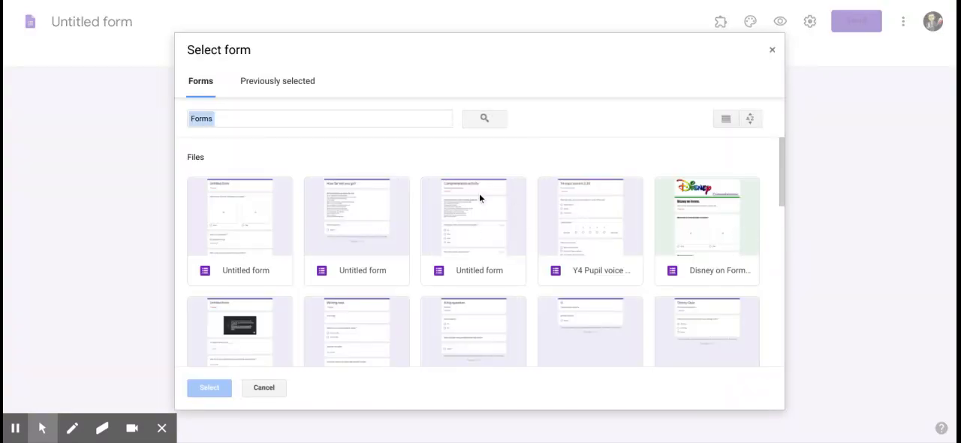
pyautogui.click(694, 244)
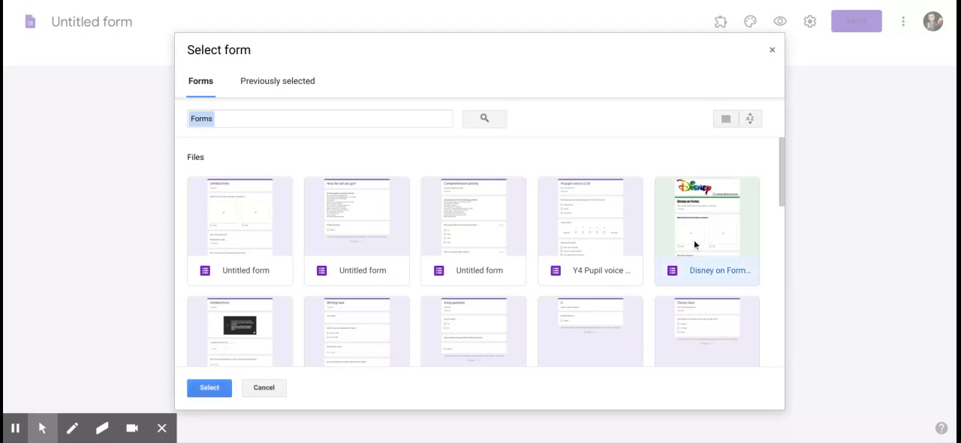
pyautogui.click(223, 388)
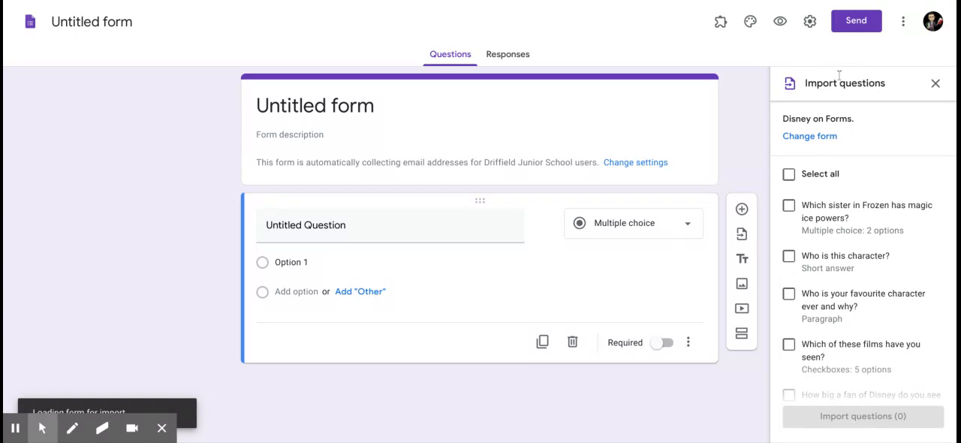
# Import only the Frozen sister, "Who is this character?" and "Who is your favourite character ever and why?" questions from "Disney on Forms.".
pyautogui.click(827, 175)
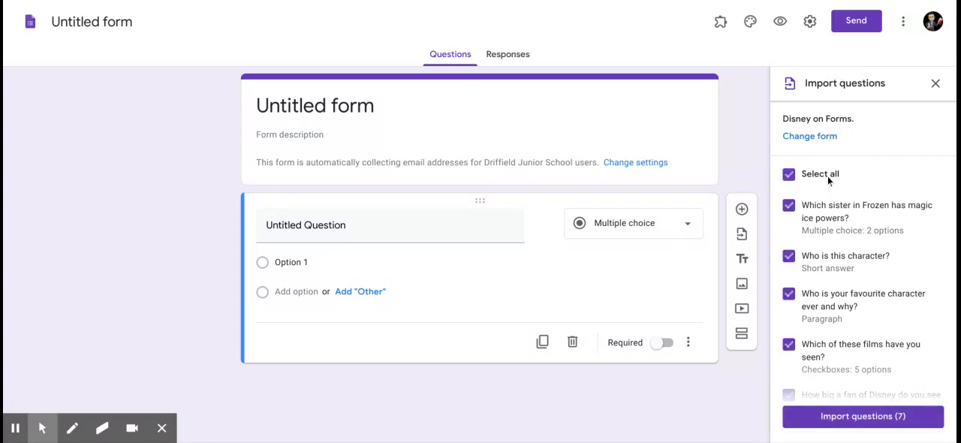
pyautogui.click(820, 179)
pyautogui.scroll(-1, 824, 203)
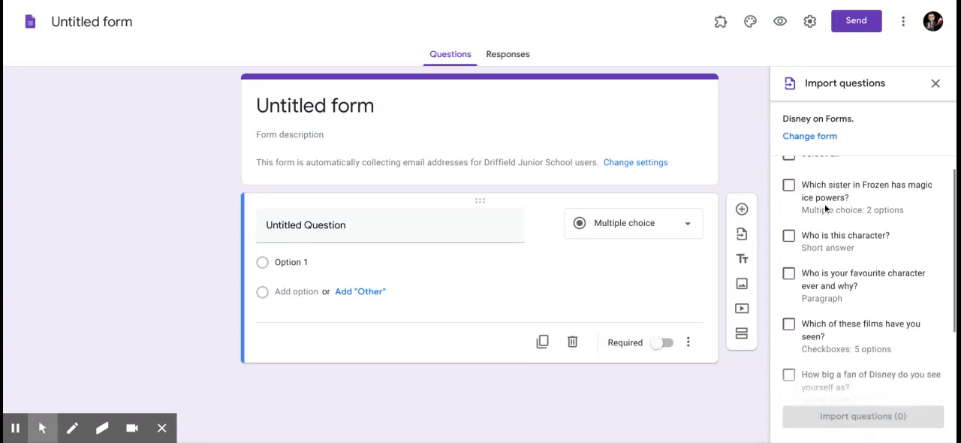
pyautogui.click(790, 186)
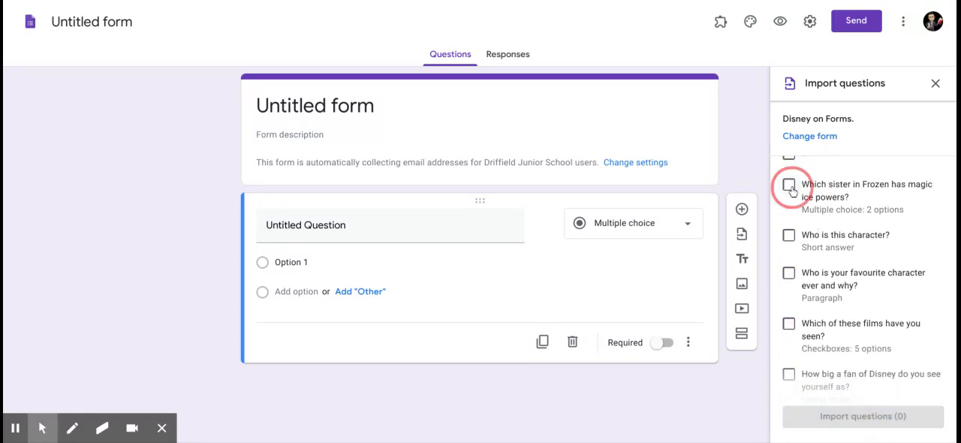
pyautogui.click(790, 237)
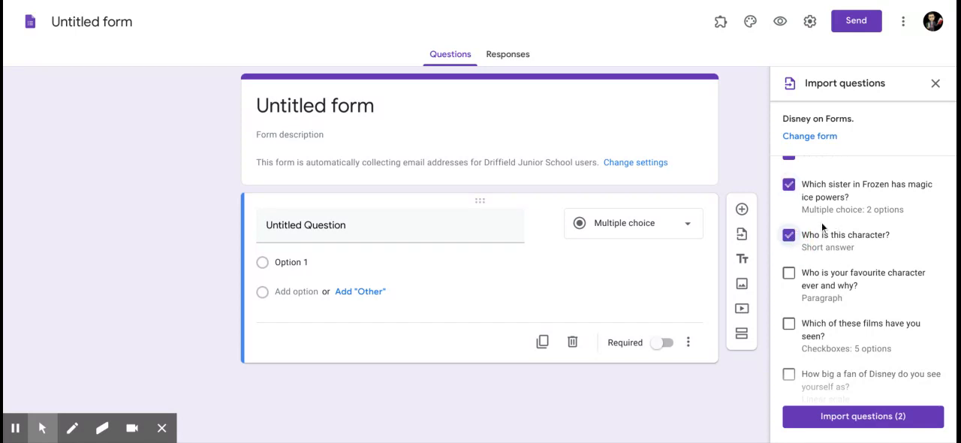
pyautogui.scroll(-1, 823, 259)
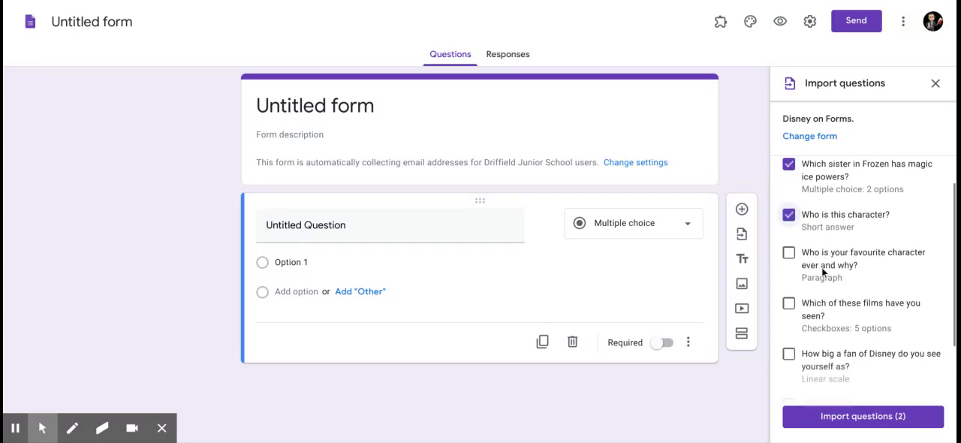
pyautogui.click(795, 251)
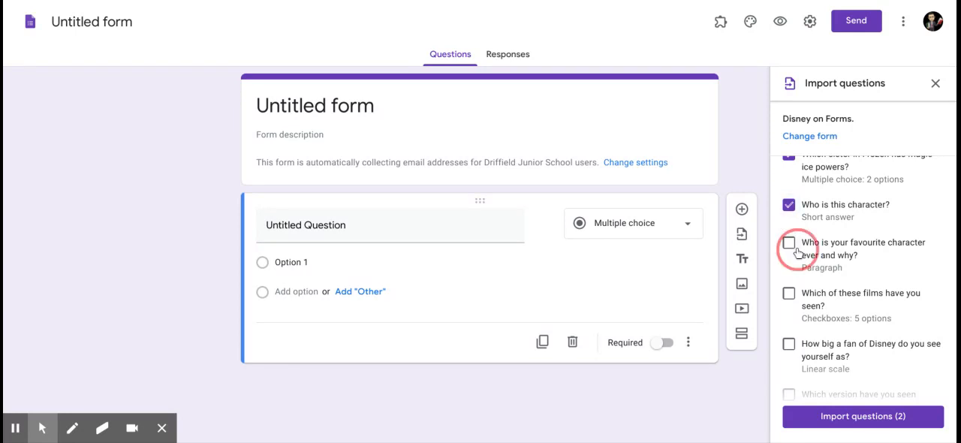
pyautogui.scroll(-2, 833, 308)
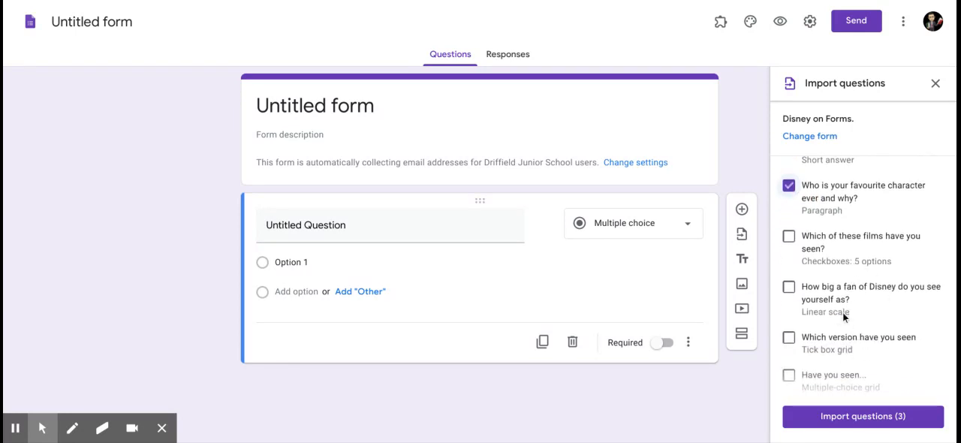
pyautogui.click(880, 425)
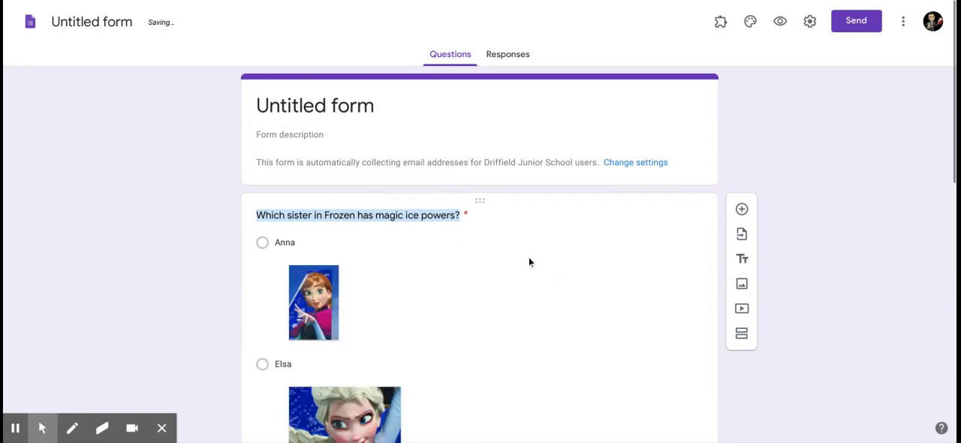
# Review the imported questions and open the Frozen sister question to examine its answer options and required setting.
pyautogui.scroll(-1, 532, 261)
pyautogui.scroll(-1, 607, 282)
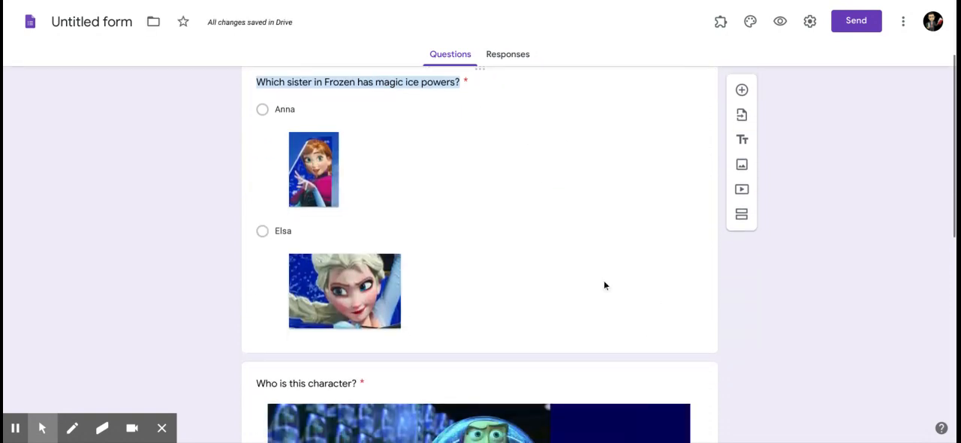
pyautogui.click(701, 205)
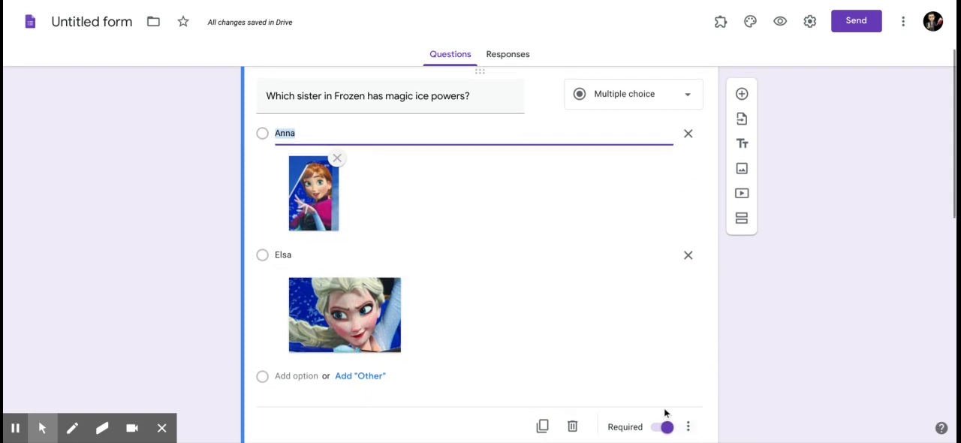
pyautogui.scroll(1, 604, 344)
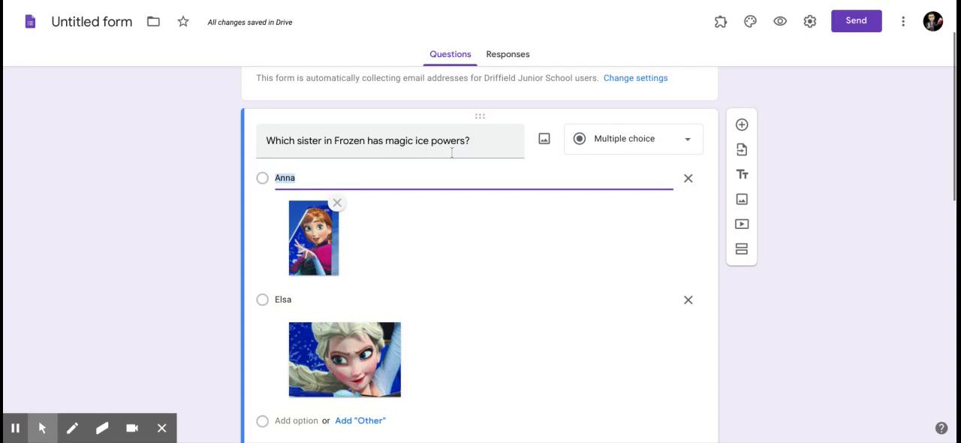
pyautogui.scroll(2, 510, 164)
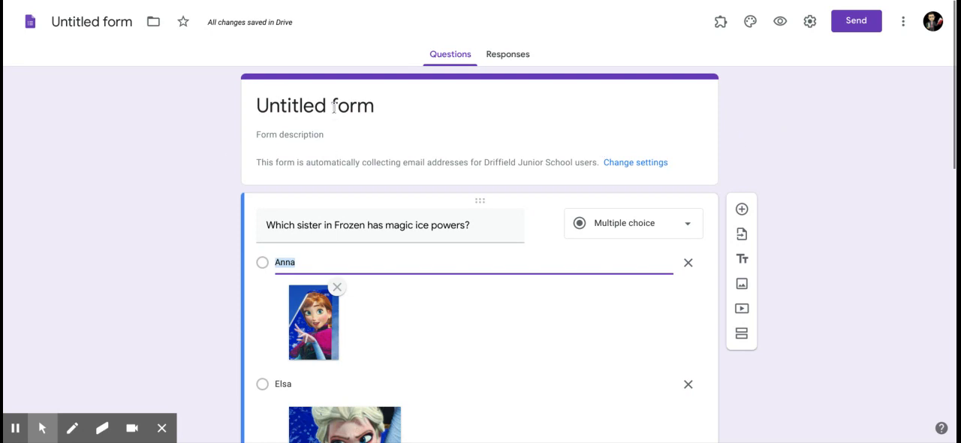
pyautogui.scroll(-3, 207, 175)
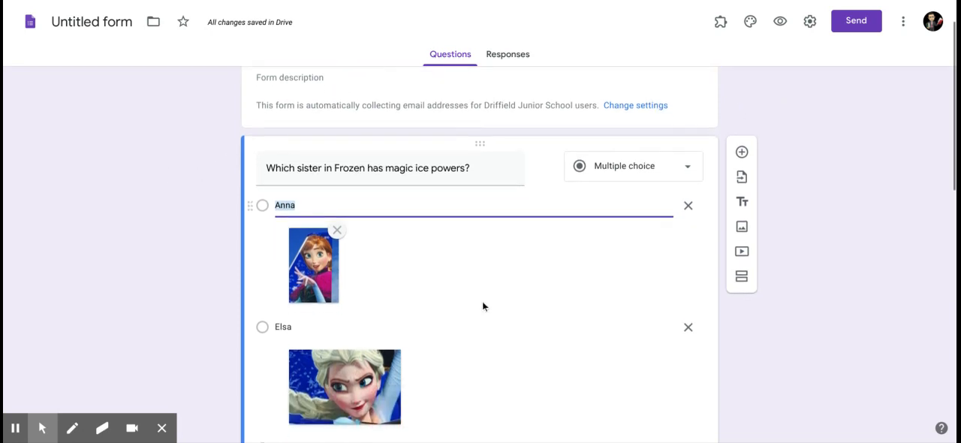
pyautogui.scroll(-2, 488, 303)
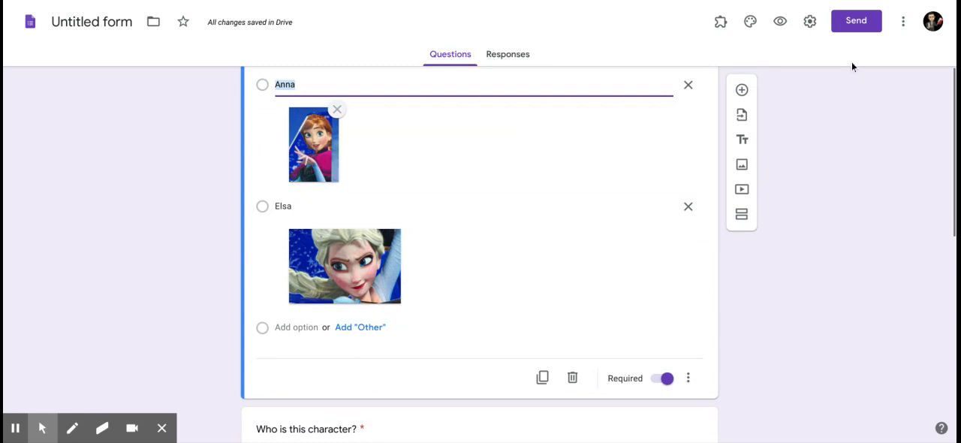
# View the form's general settings, cancel without changes and return to the beginning of the form.
pyautogui.click(816, 34)
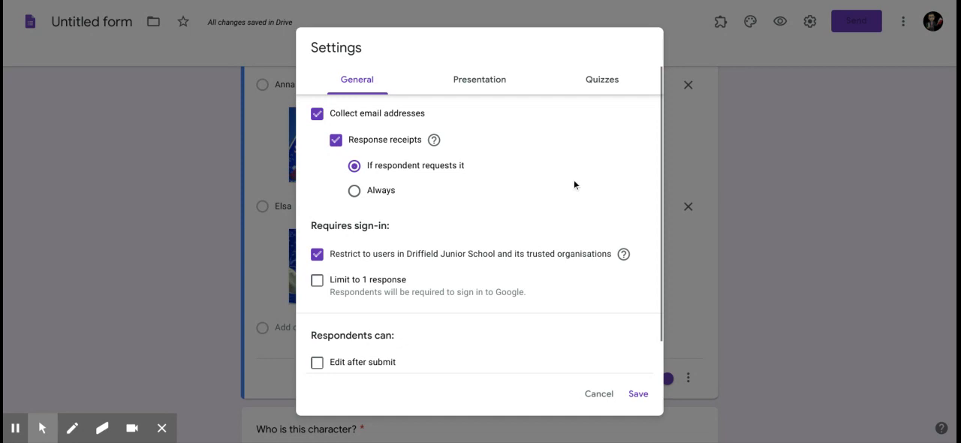
pyautogui.click(601, 400)
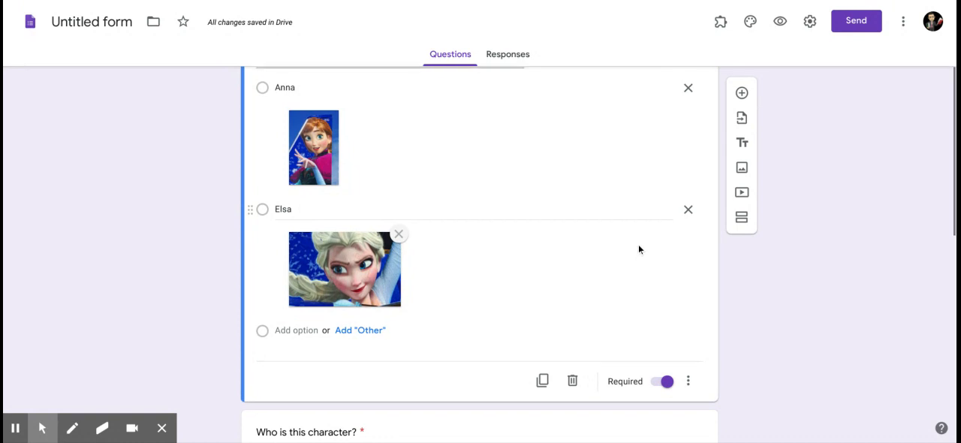
pyautogui.scroll(3, 642, 246)
pyautogui.scroll(1, 675, 238)
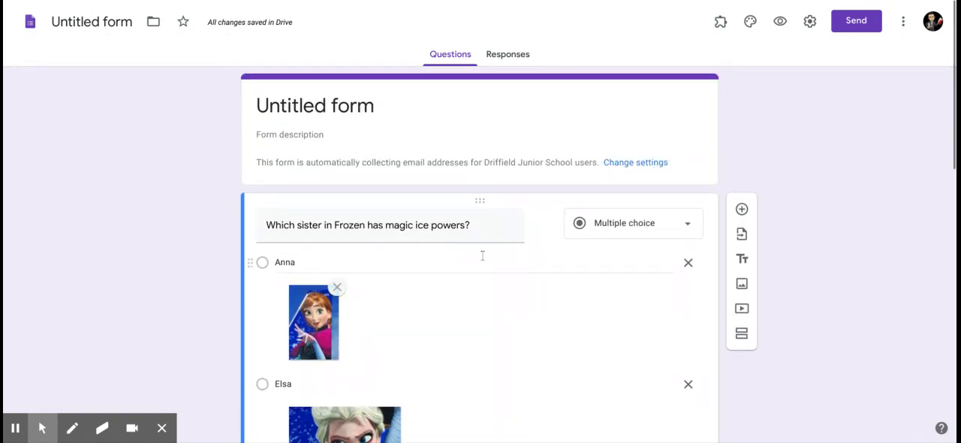
# Browse the forms available for import, view the questions of the first untitled form, and close the import without adding any.
pyautogui.click(741, 236)
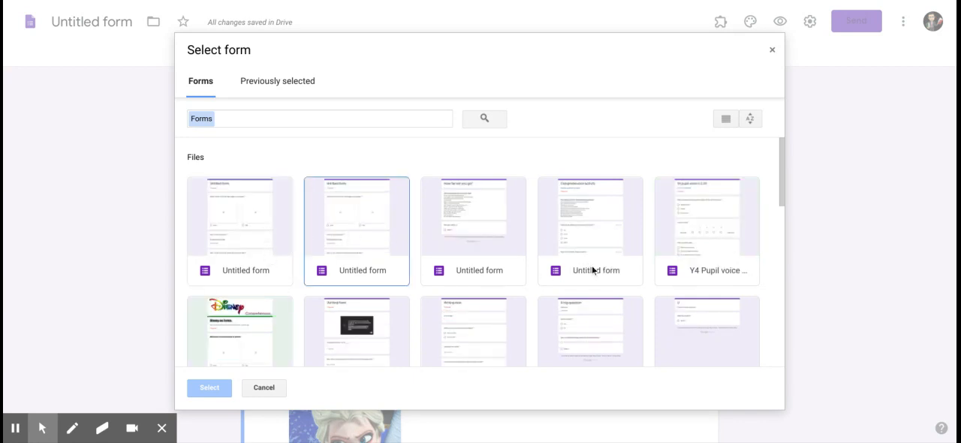
pyautogui.scroll(-1, 590, 273)
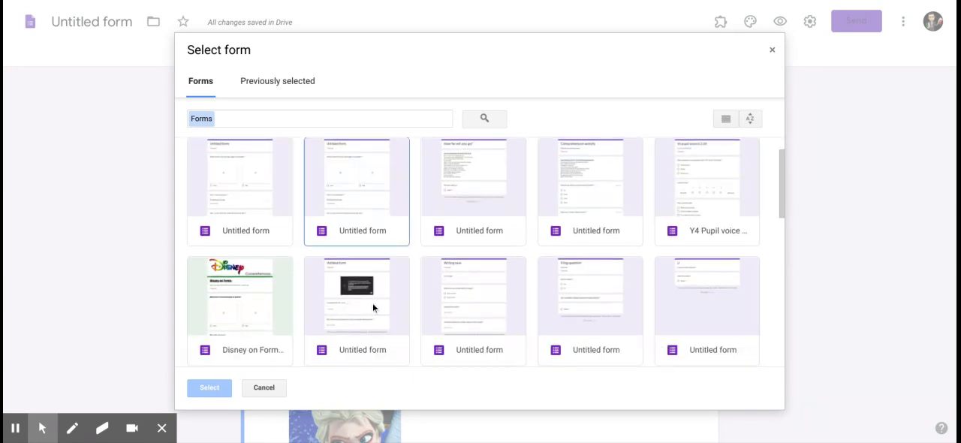
pyautogui.click(264, 200)
pyautogui.click(209, 387)
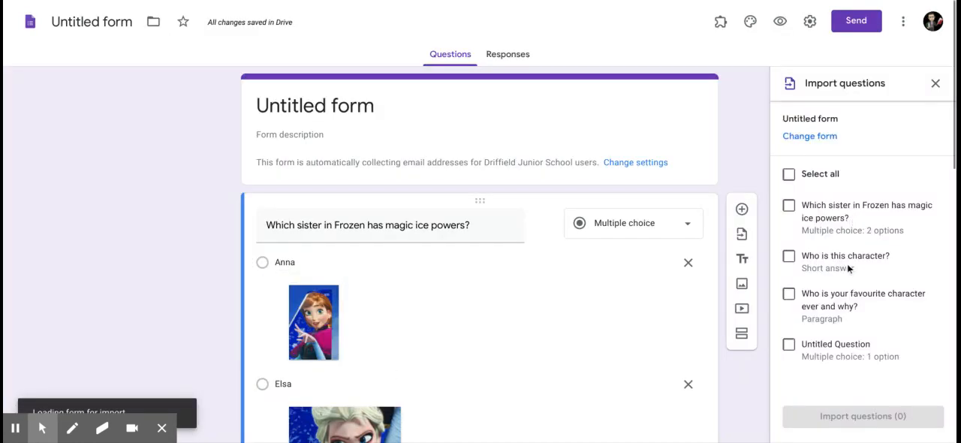
pyautogui.click(936, 83)
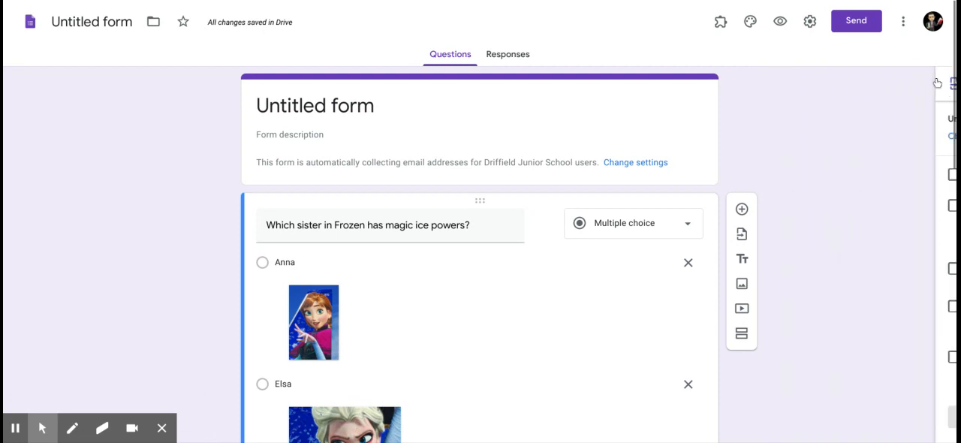